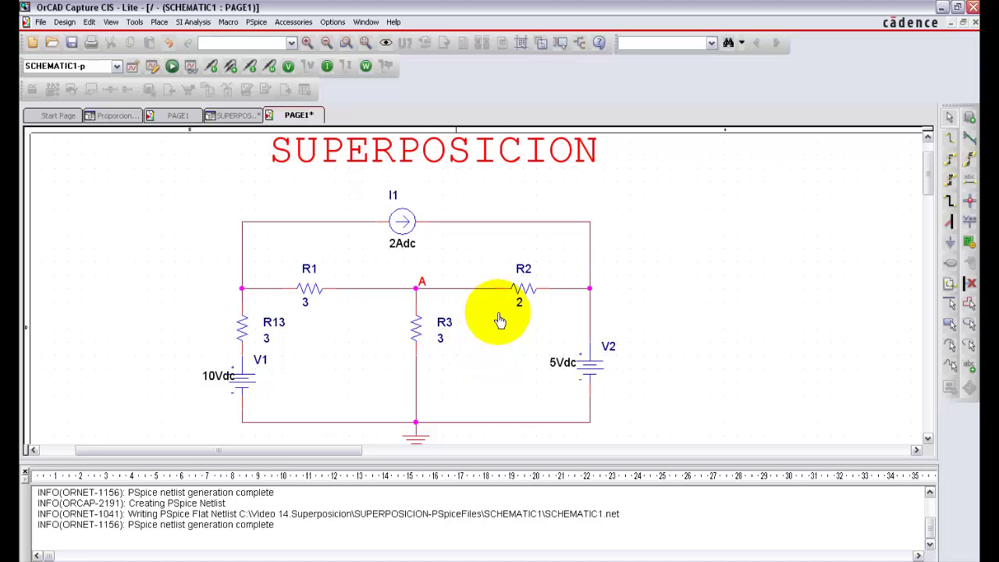
Examine the full circuit and its three single-source versions, including the worked current and node voltage formulas.
scroll(669, 283, "down", 1)
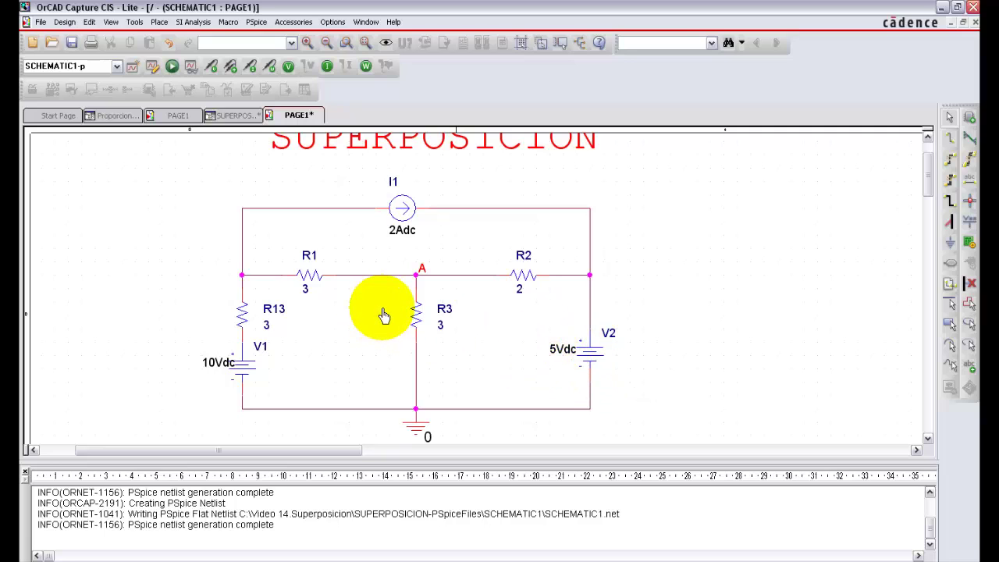
scroll(486, 314, "down", 10)
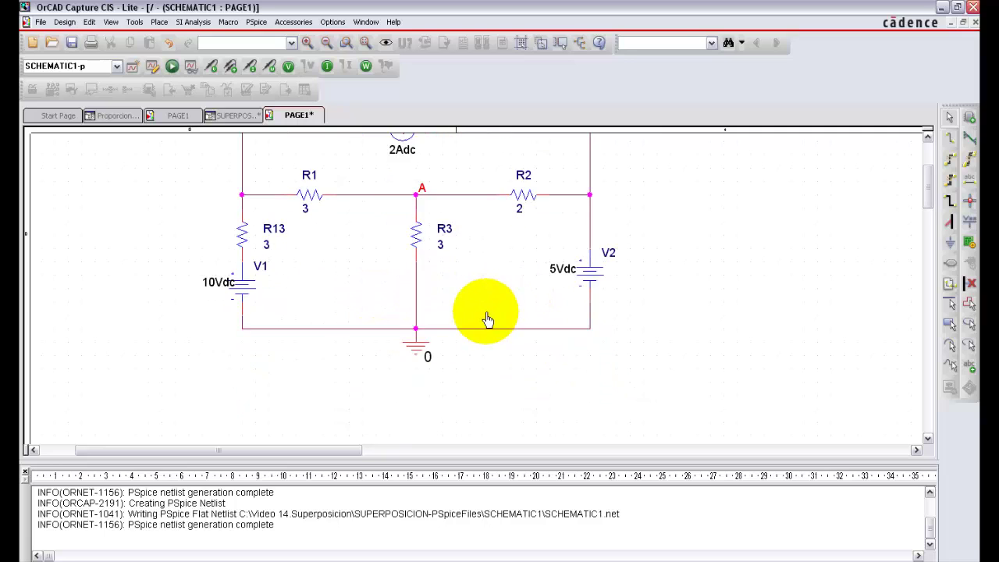
scroll(486, 315, "down", 1)
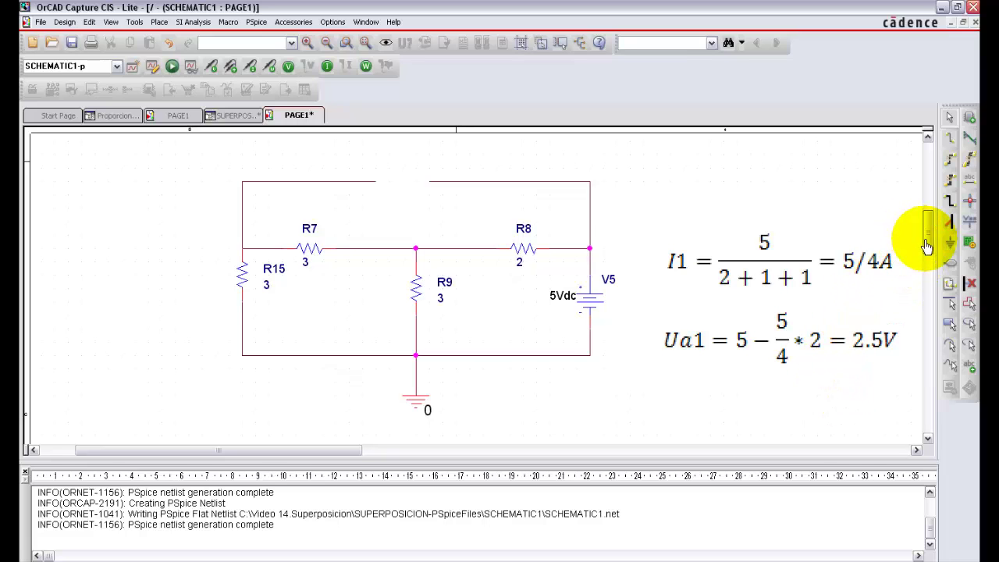
left_click_drag(929, 248, 913, 311)
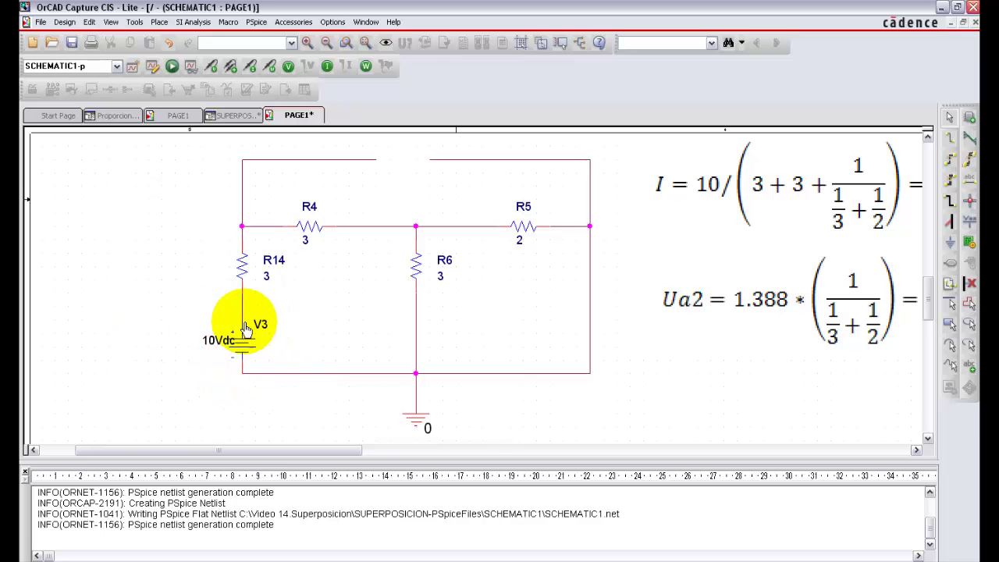
scroll(457, 414, "up", 1)
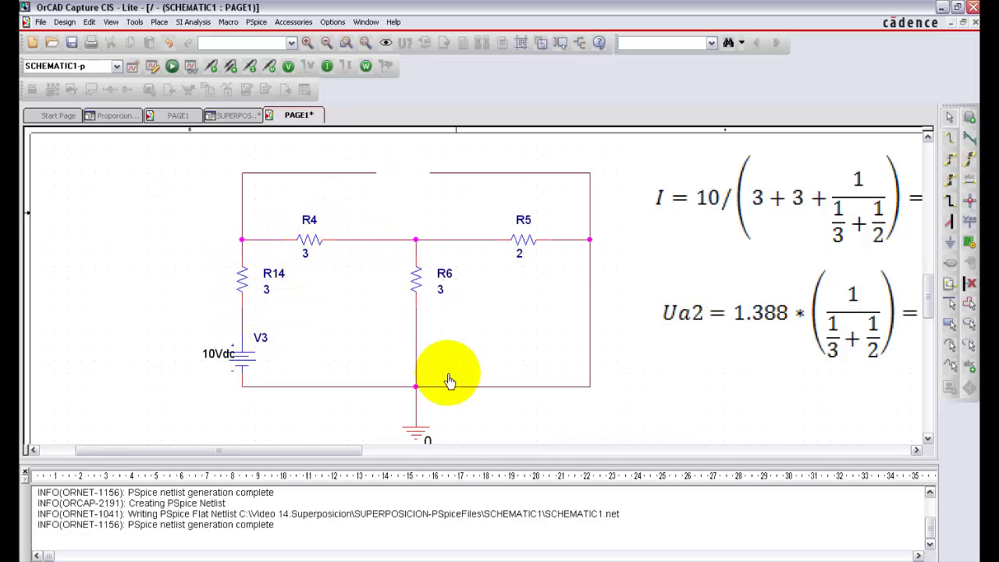
left_click_drag(331, 457, 409, 457)
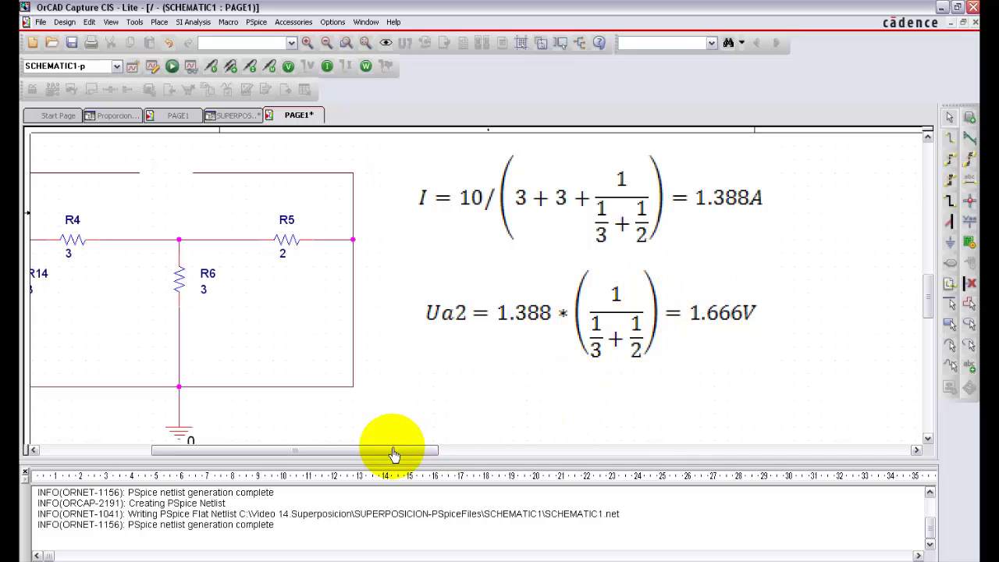
left_click_drag(391, 459, 372, 458)
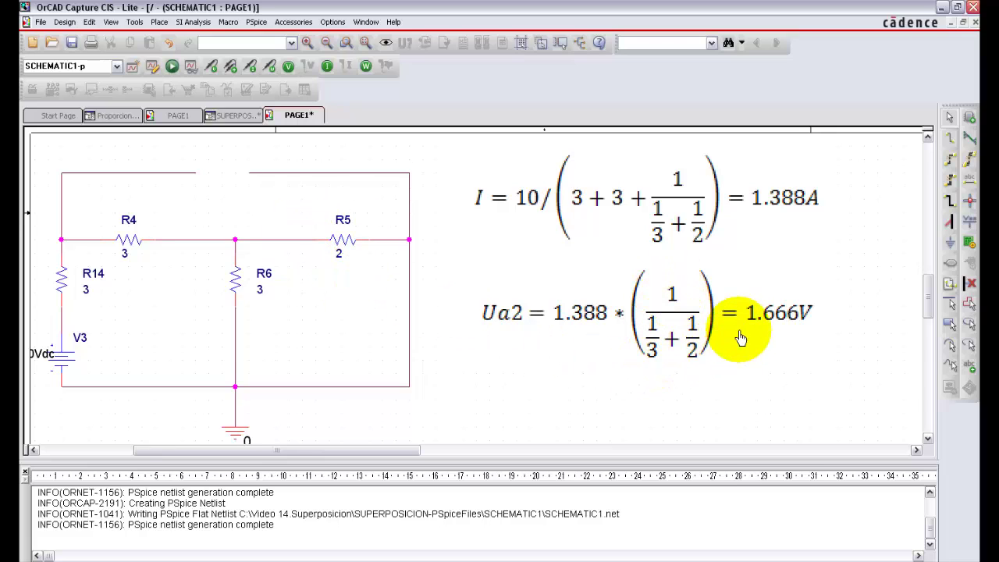
scroll(413, 376, "down", 5)
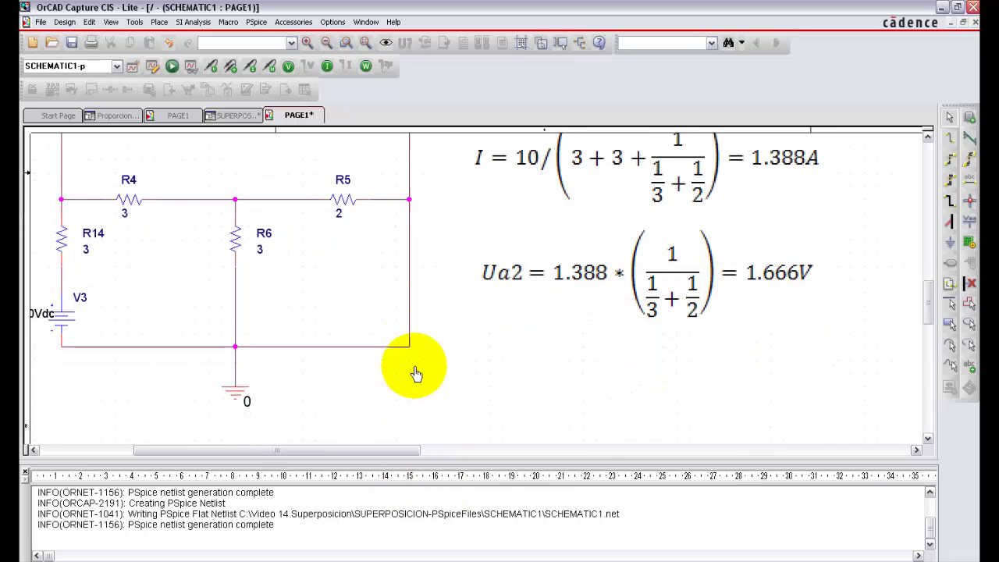
scroll(416, 376, "down", 10)
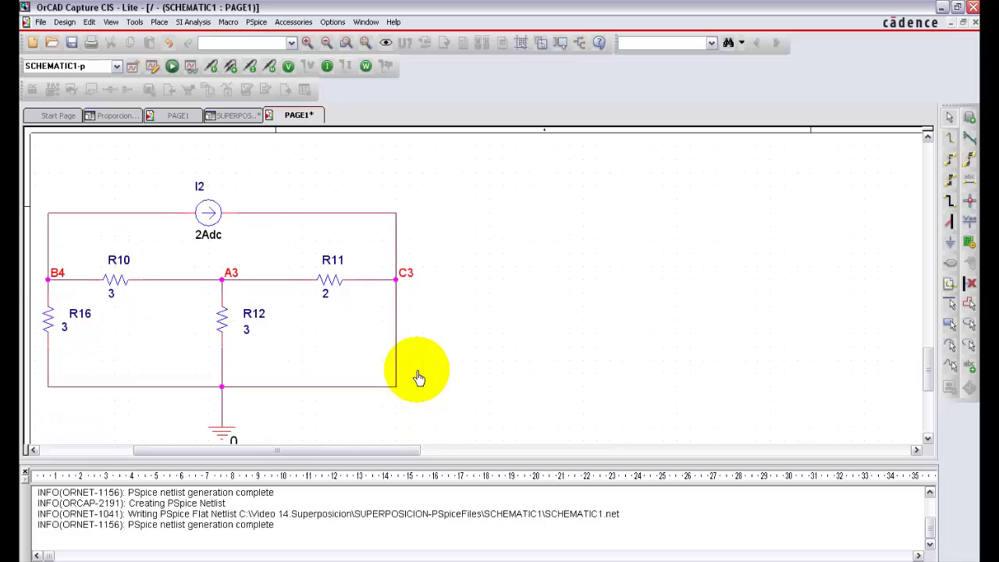
left_click_drag(395, 451, 360, 451)
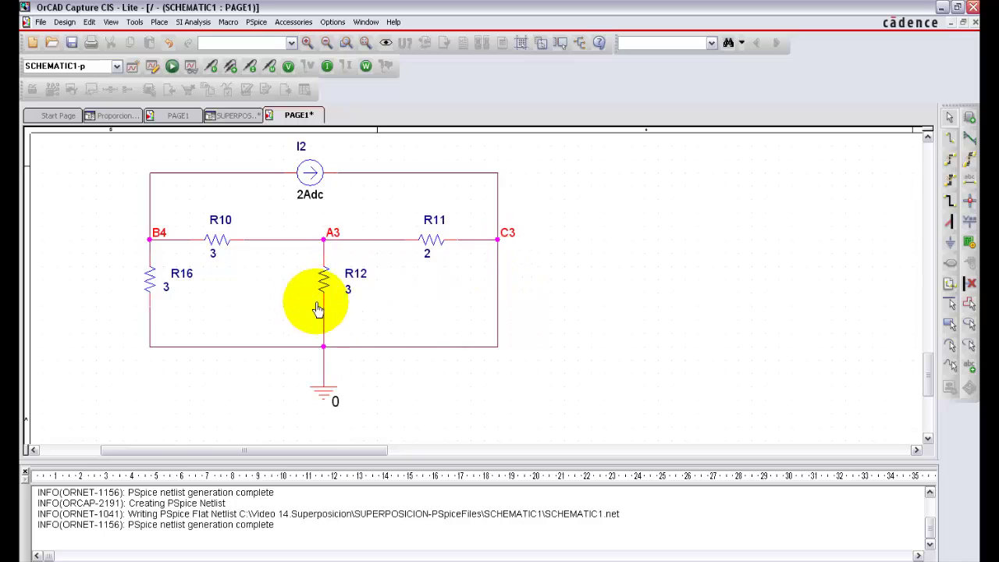
scroll(240, 295, "up", 1)
scroll(252, 297, "up", 5)
scroll(263, 292, "down", 6)
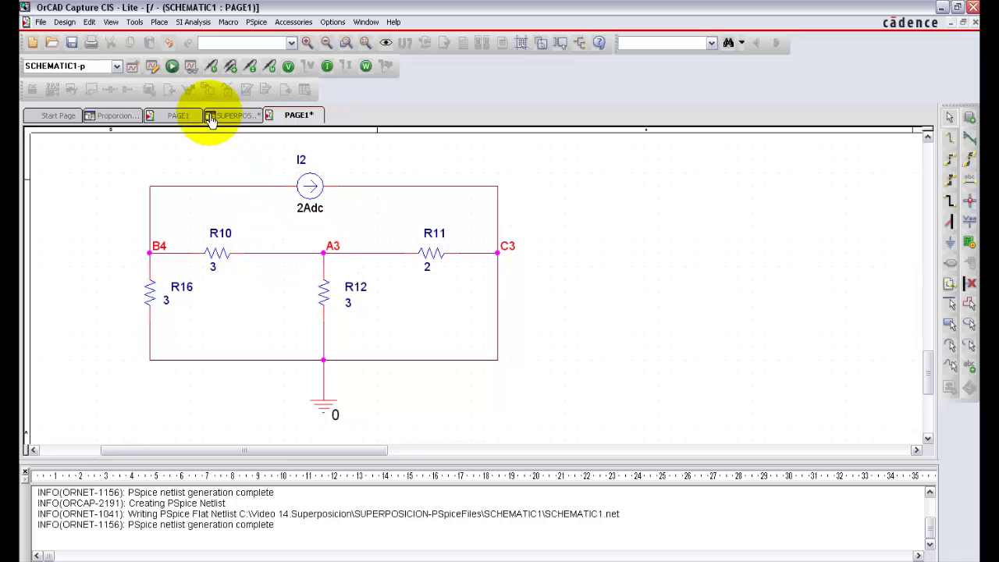
Run the PSpice simulation and display the bias voltages on the schematic.
left_click(171, 68)
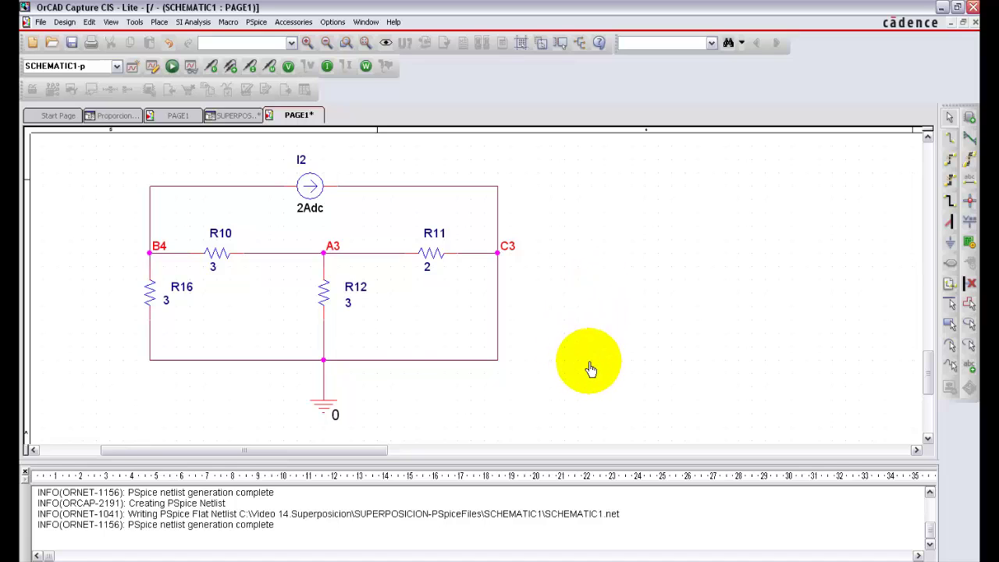
scroll(587, 374, "up", 5)
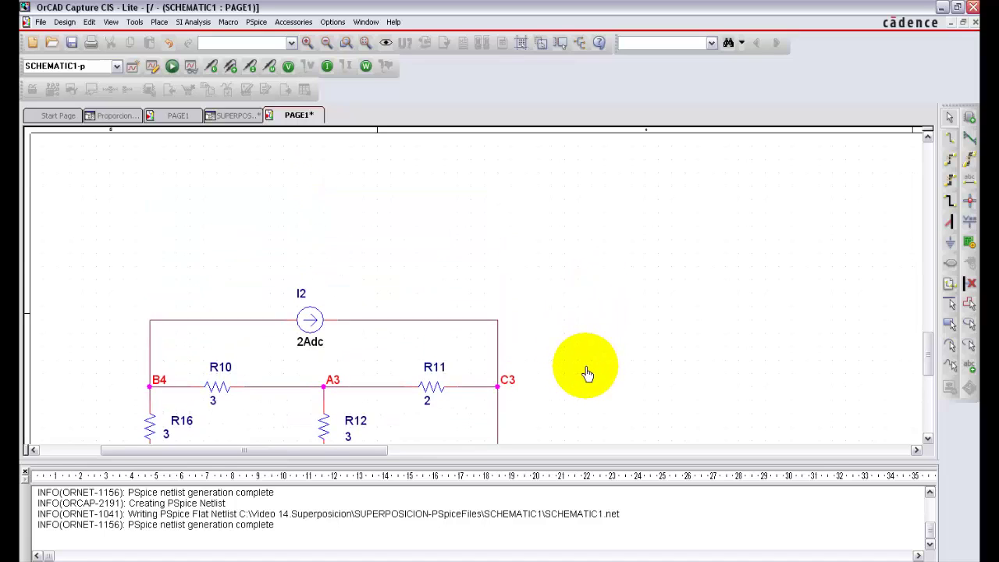
scroll(429, 429, "down", 3)
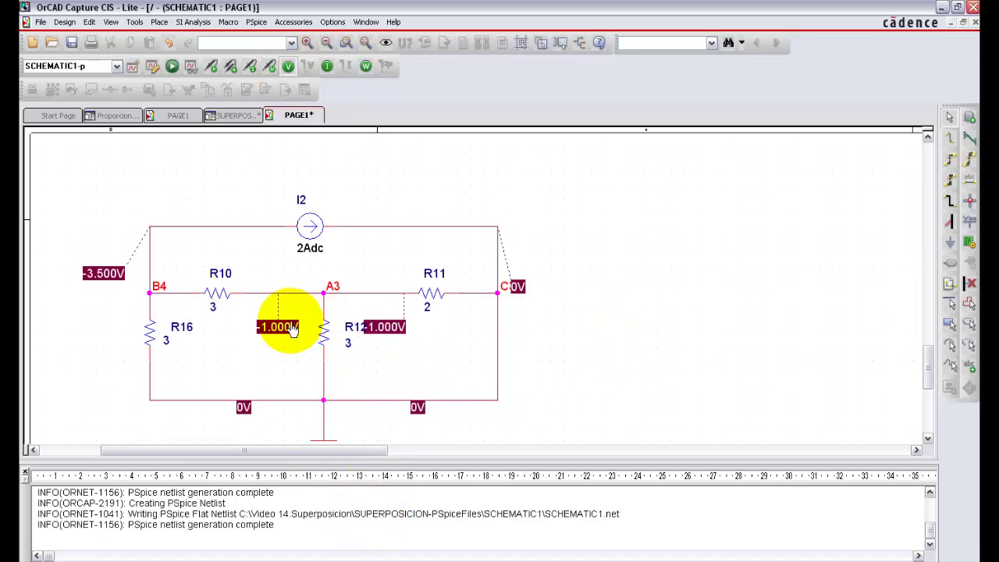
Move the bias voltage label between R1 and node A in the full circuit downward, further from the wire.
scroll(694, 319, "up", 15)
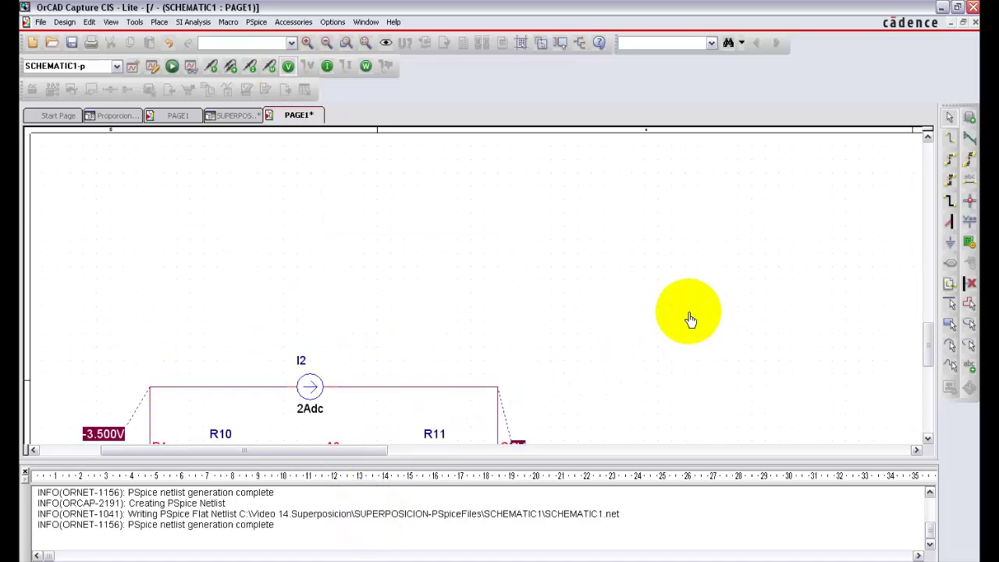
scroll(581, 320, "up", 12)
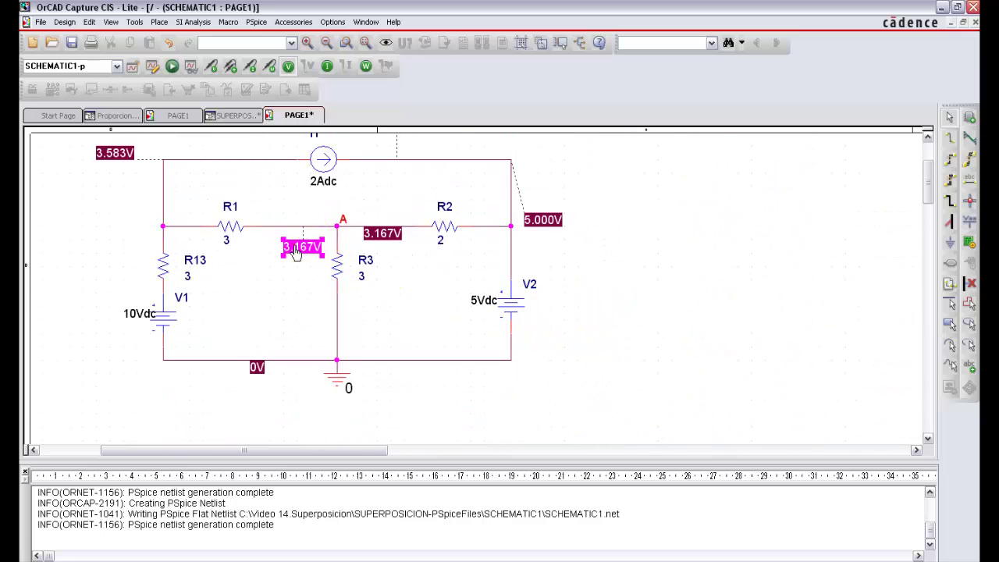
left_click_drag(295, 254, 310, 300)
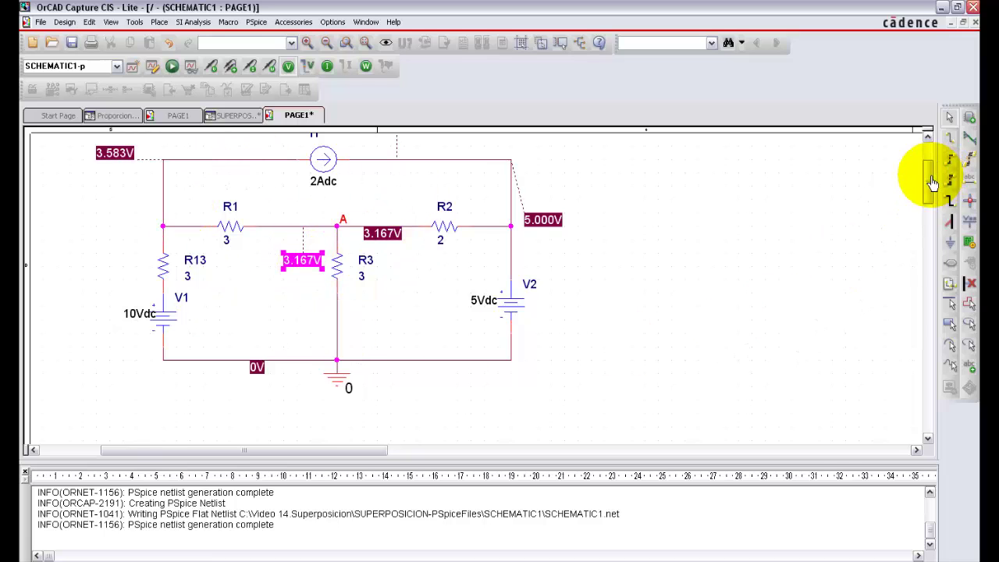
Launch the Windows calculator with calc and enter 2.5, the middle-node voltage of the 5 V source circuit, as the first addend.
left_click_drag(928, 187, 914, 223)
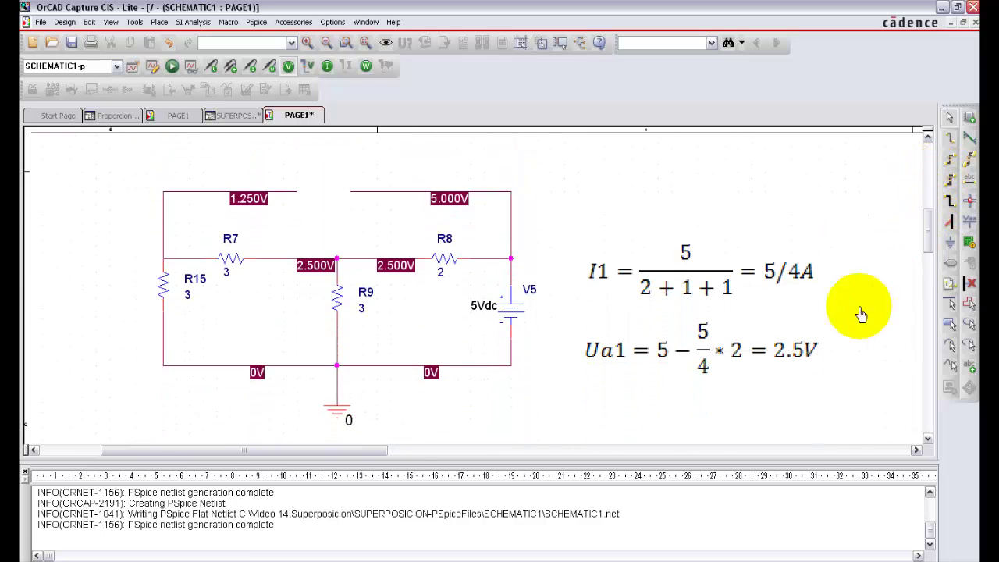
key("super")
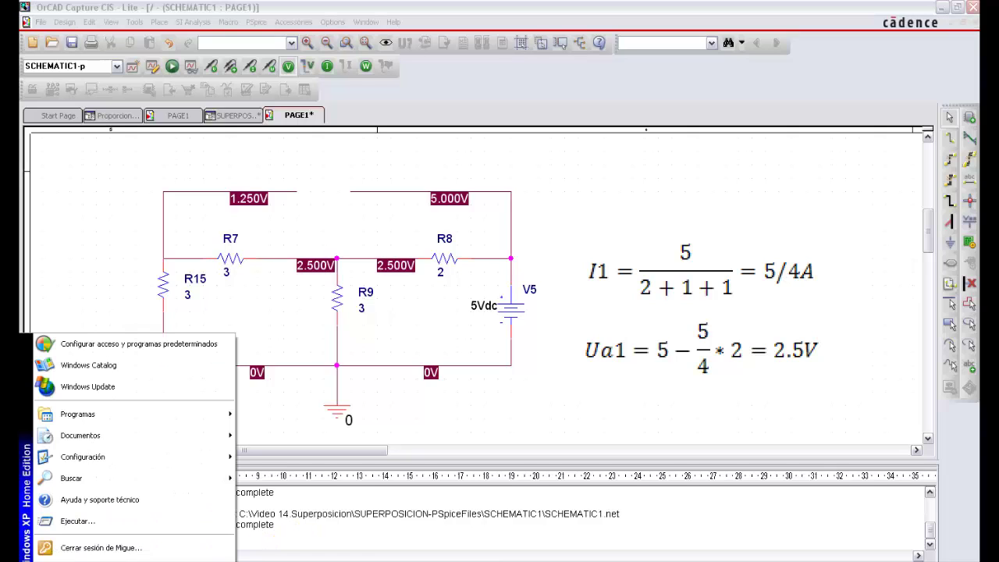
left_click(98, 531)
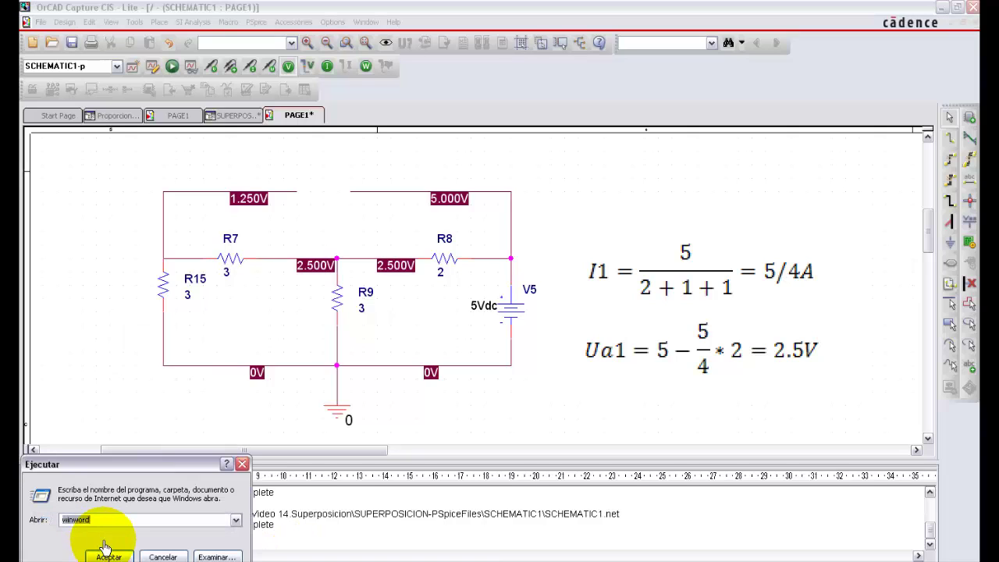
type("calc")
left_click(106, 550)
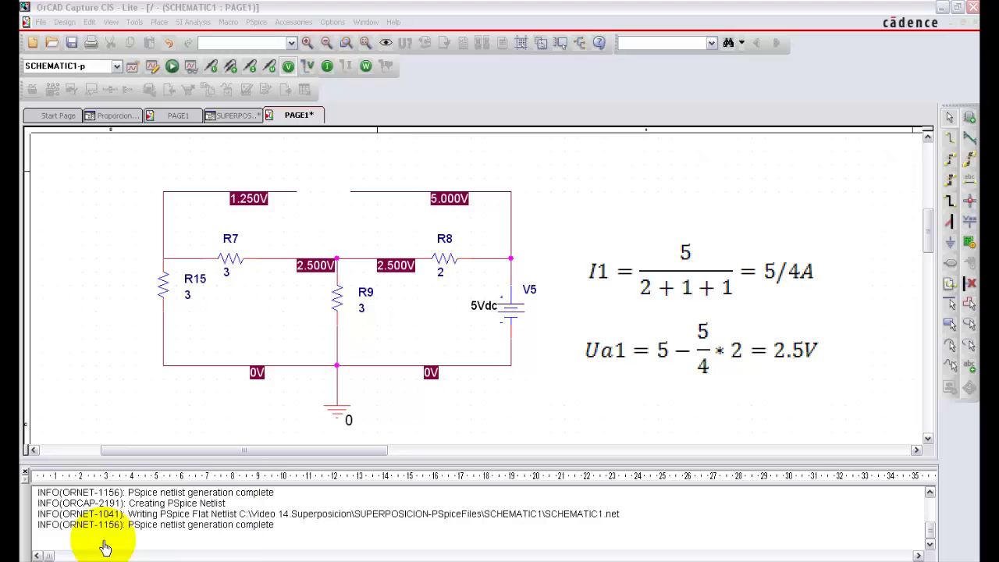
left_click_drag(209, 105, 671, 88)
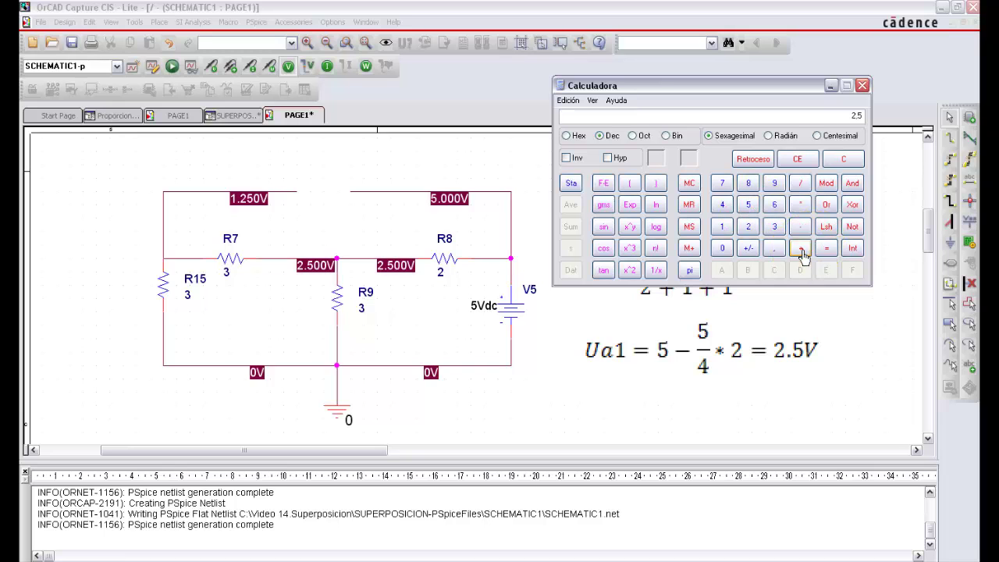
Try to add 1.667 V from the 10 V source circuit and the current-source circuit's middle-node voltage in the calculator.
left_click_drag(923, 232, 912, 315)
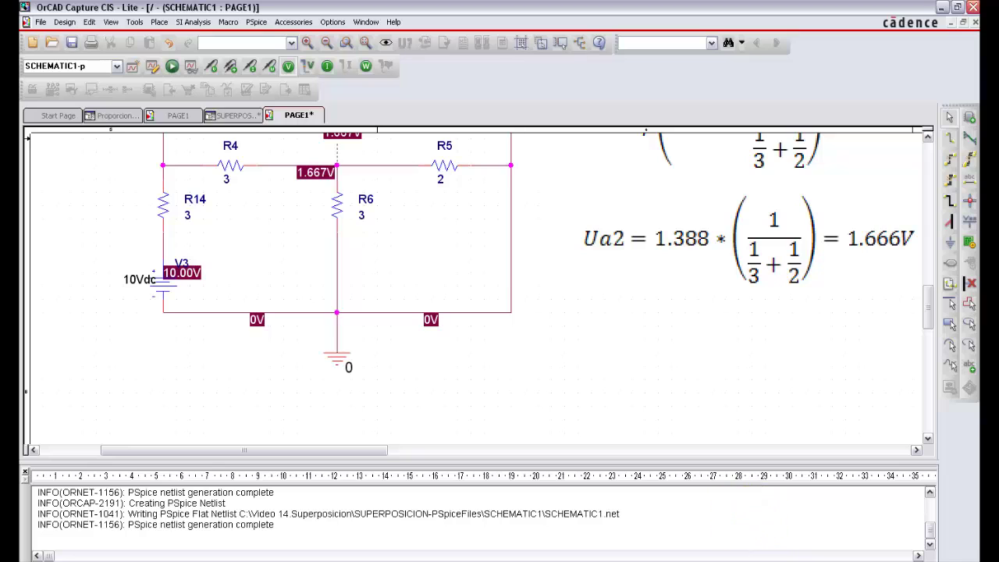
key("alt+Tab")
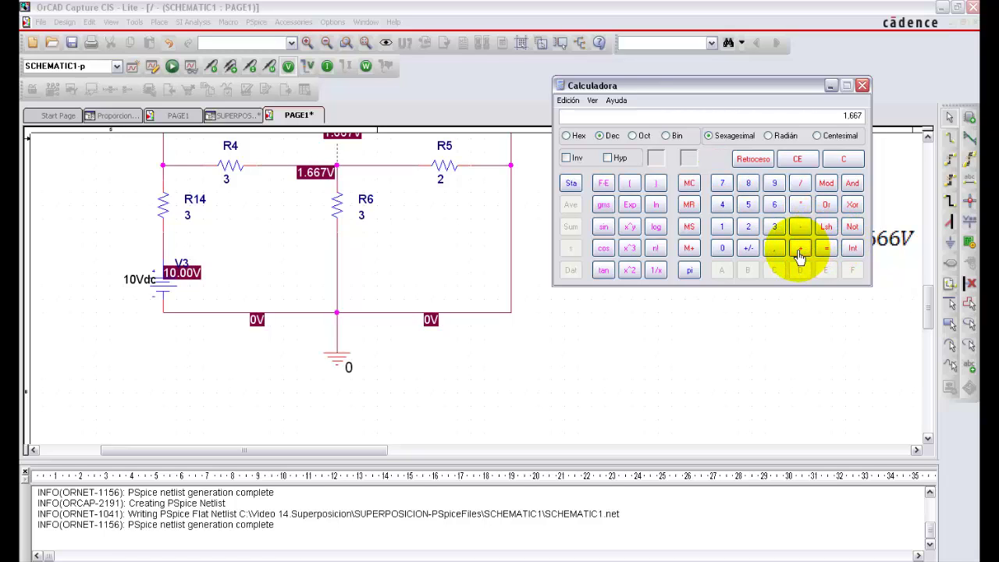
left_click_drag(780, 85, 696, 13)
left_click_drag(928, 313, 927, 379)
key("alt+Tab")
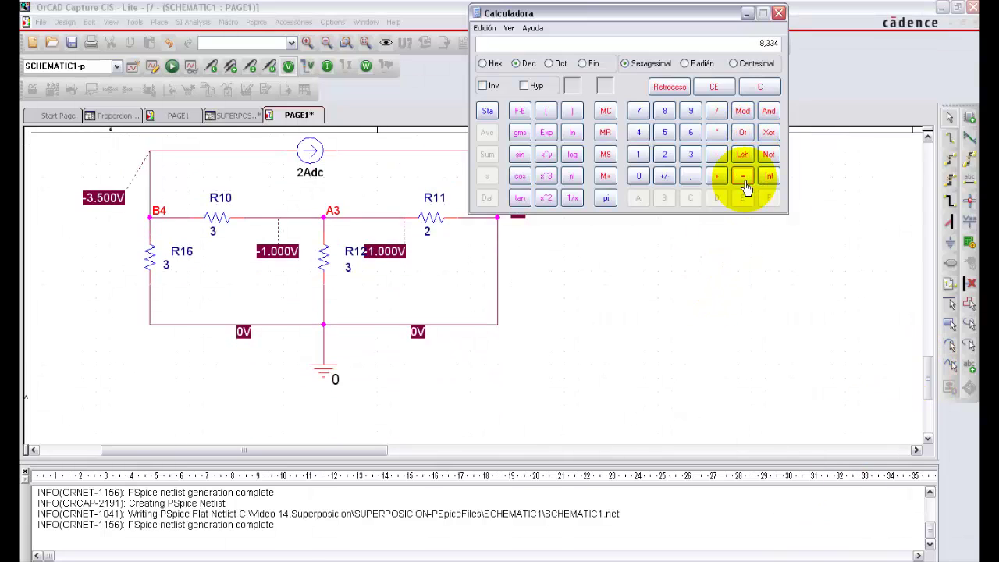
Recalculate the superposition sum of the middle-node voltages as 2.5 + 1.667 − 1.
left_click_drag(926, 390, 905, 226)
key("alt+Tab")
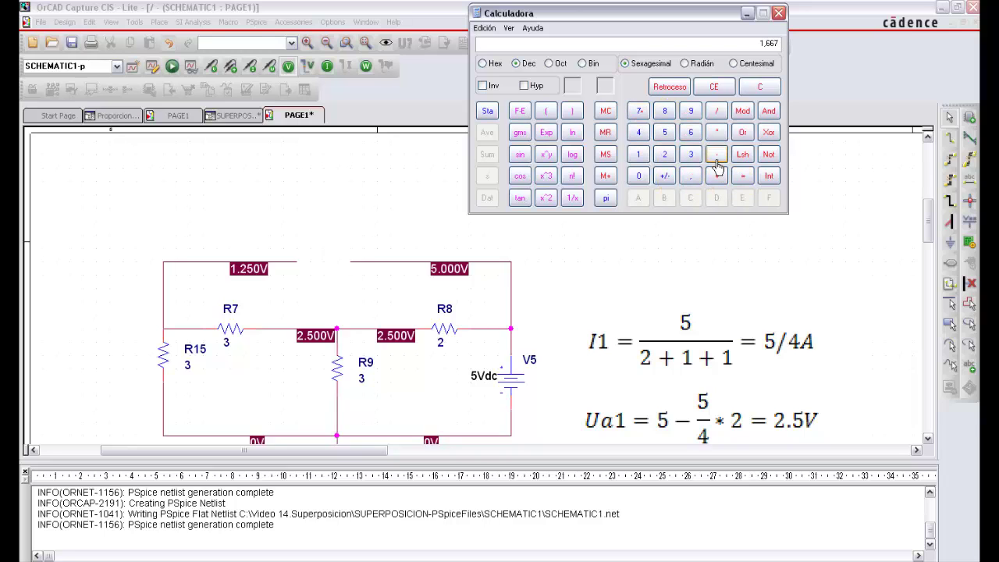
left_click_drag(931, 224, 931, 379)
key("alt+Tab")
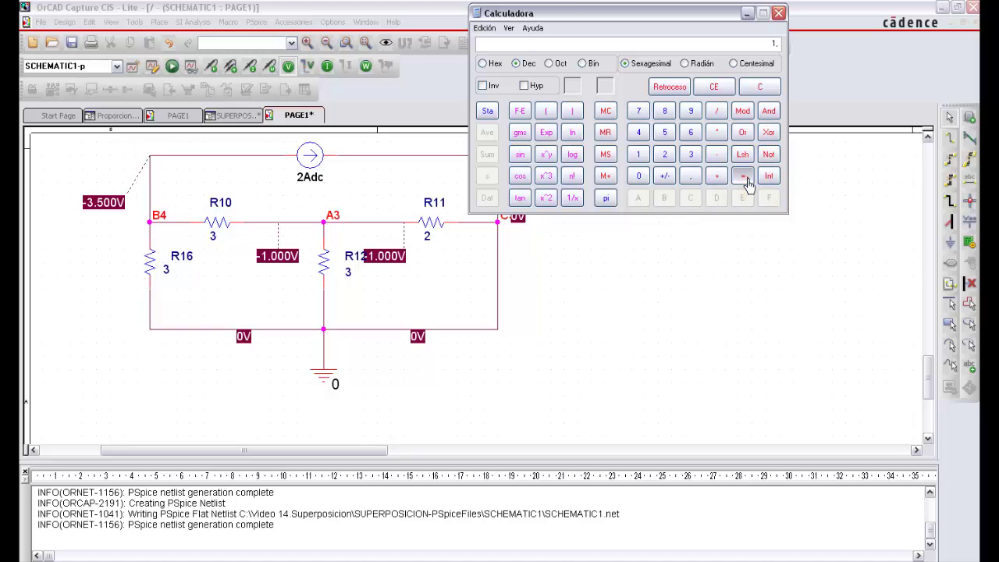
Compare the calculated sum with the simulated voltage at node A of the full circuit, and close the calculator.
left_click_drag(925, 379, 923, 178)
left_click(396, 330)
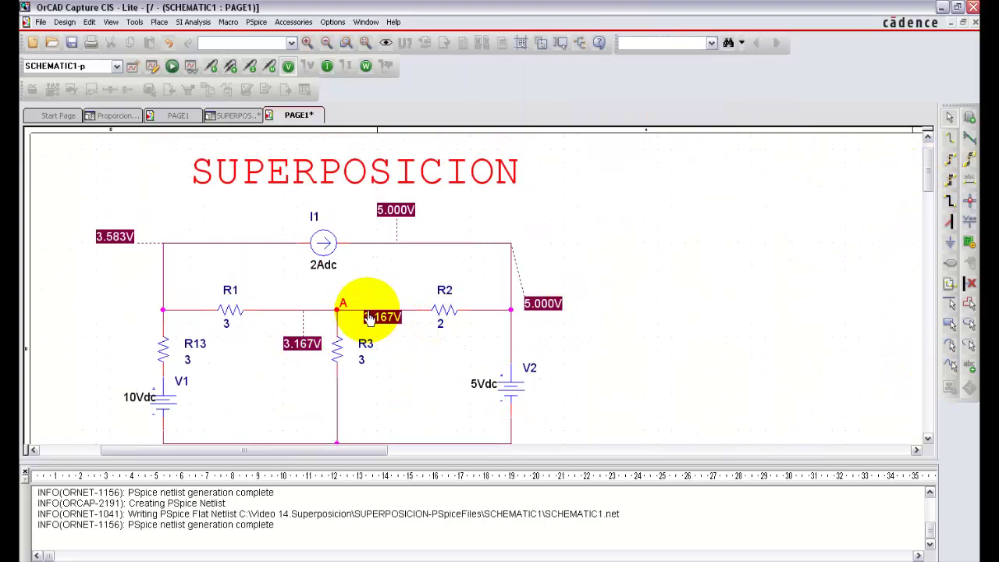
key("alt+Tab")
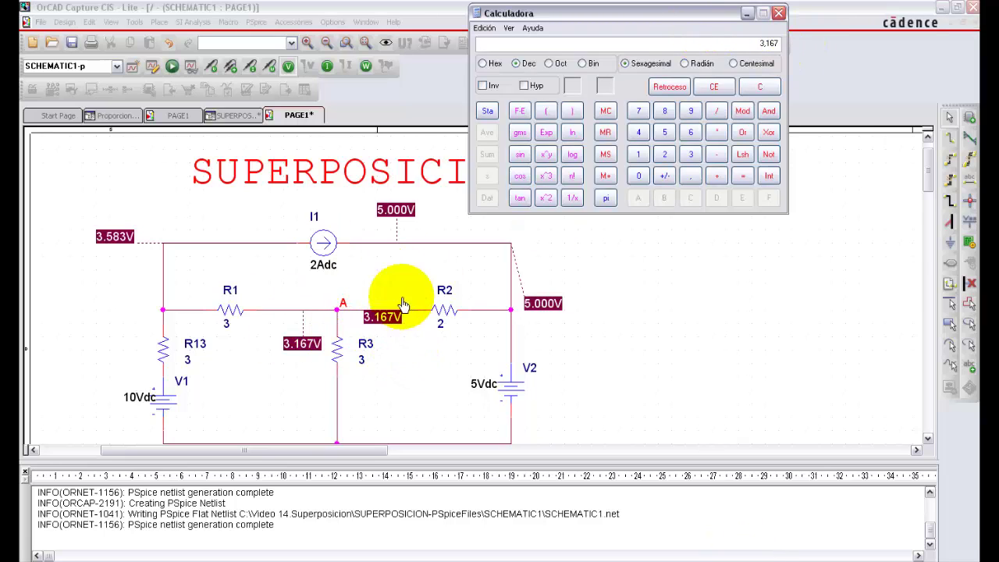
left_click(779, 14)
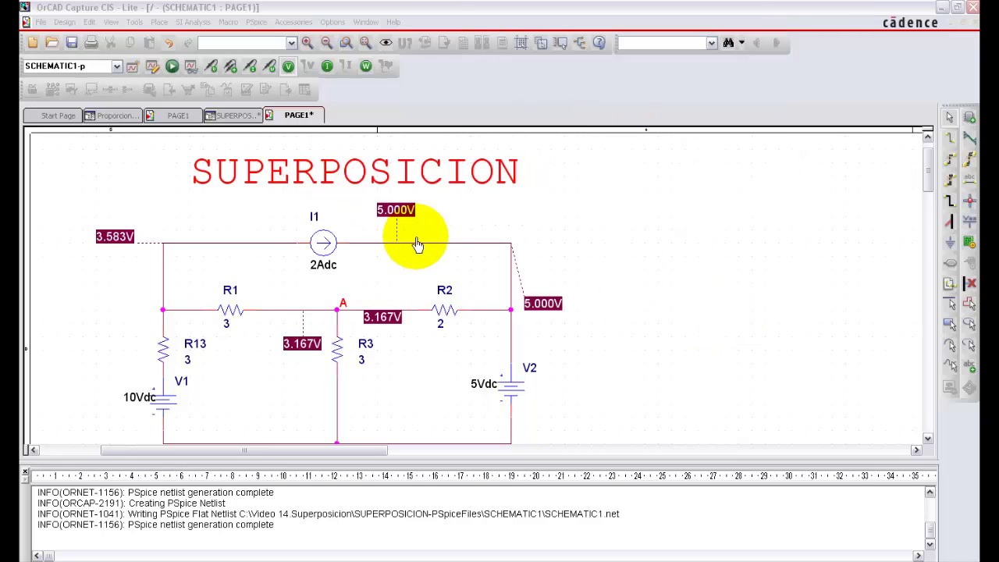